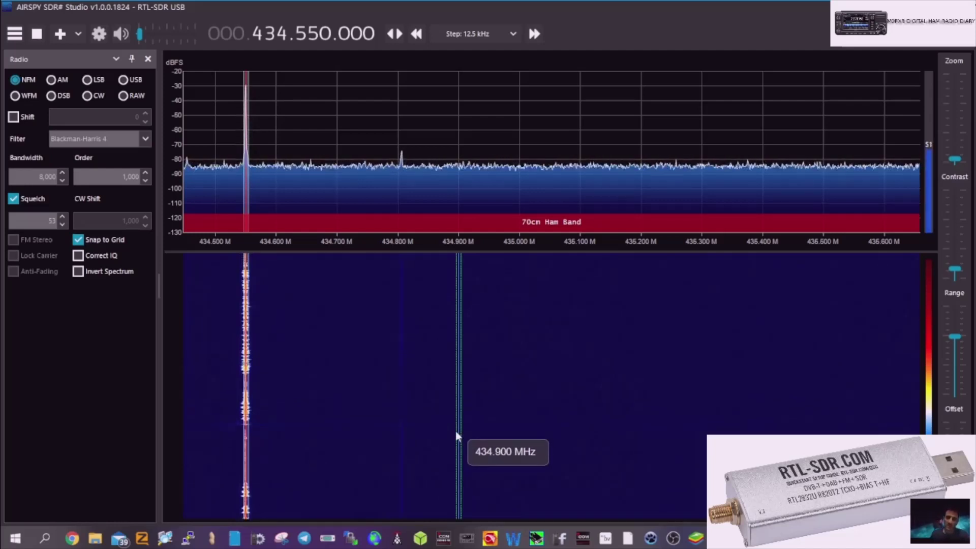
# - Restart reception, set the audio level to about 60 dB, then stop receiving at 434.550 MHz NFM
pyautogui.click(37, 34)
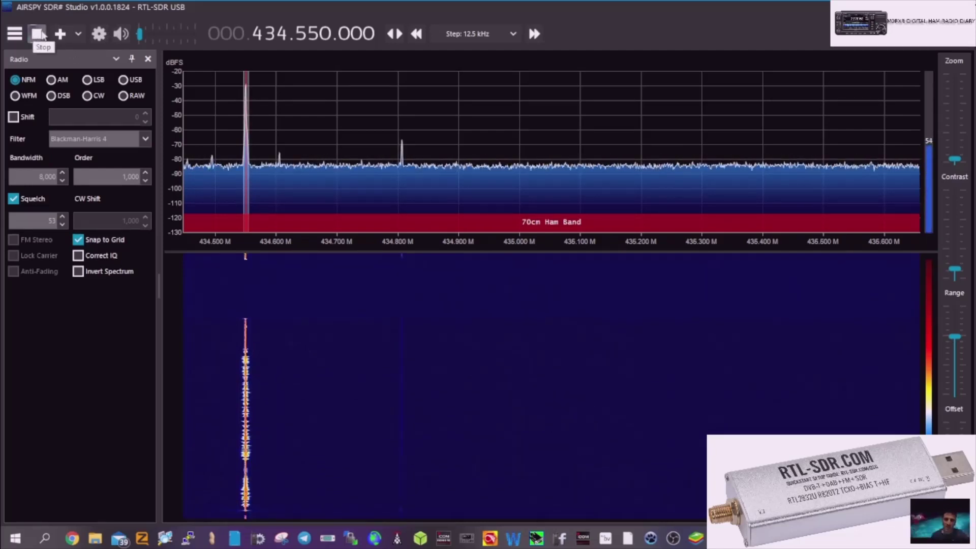
pyautogui.click(34, 34)
pyautogui.moveTo(184, 32); pyautogui.dragTo(194, 34)
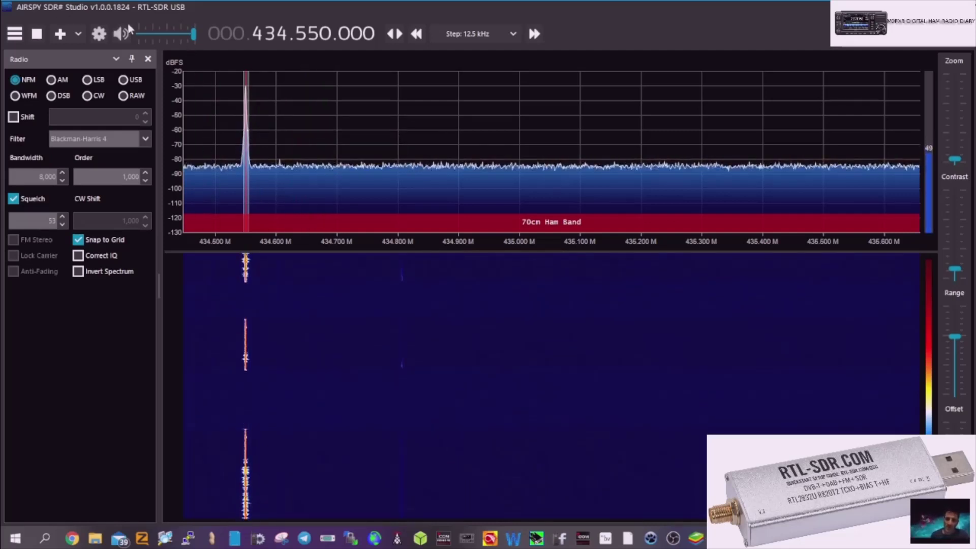
pyautogui.click(185, 35)
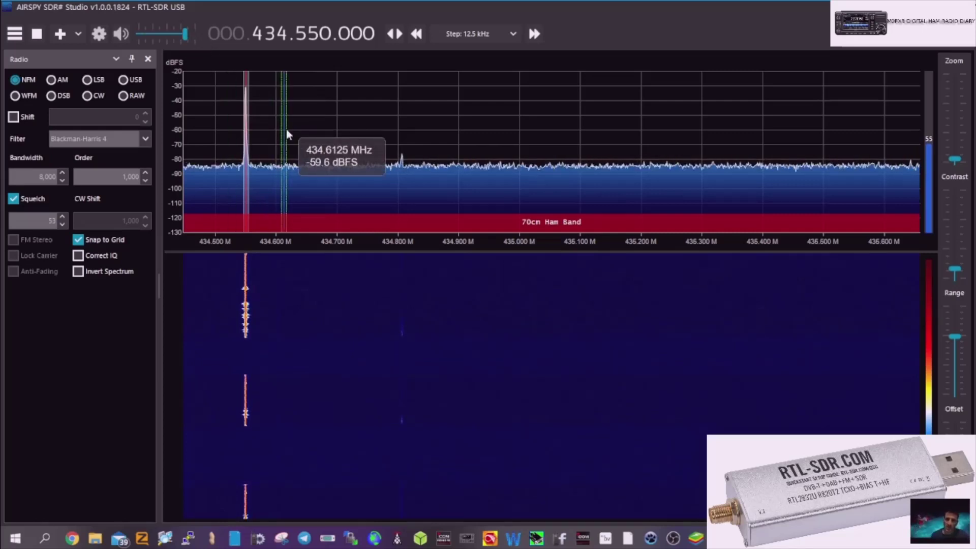
pyautogui.click(194, 34)
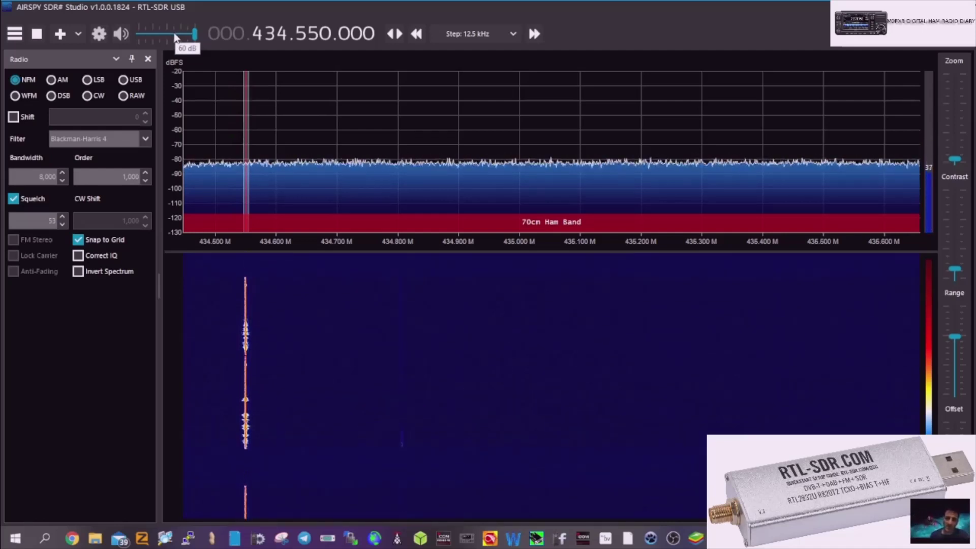
pyautogui.scroll(-2, 173, 32)
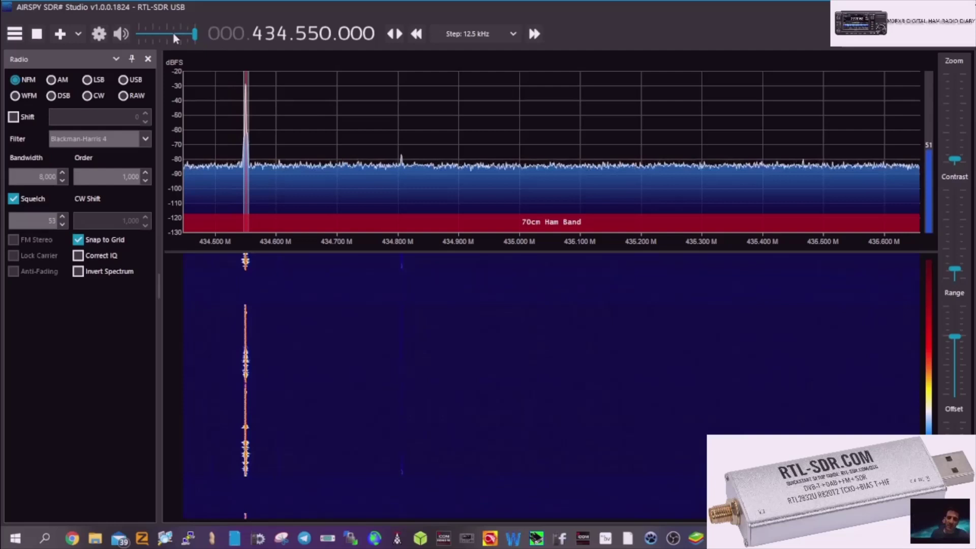
pyautogui.click(35, 36)
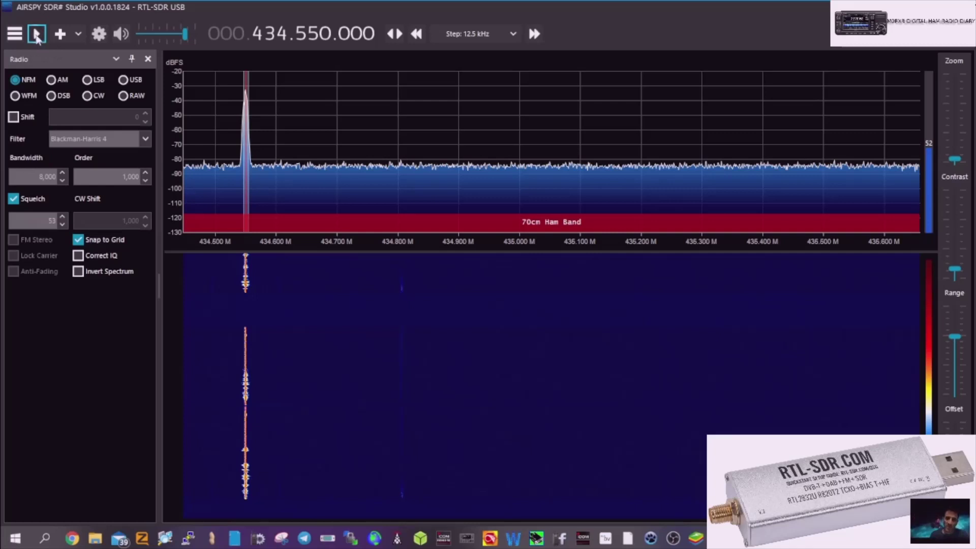
# - Resume live reception and tune onto the strong signal near 434.525 MHz
pyautogui.click(36, 35)
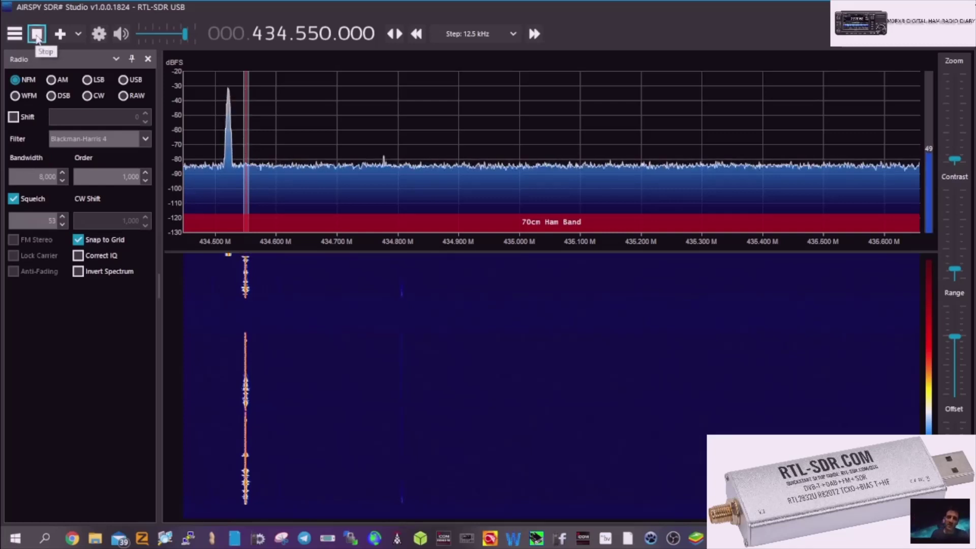
pyautogui.click(227, 178)
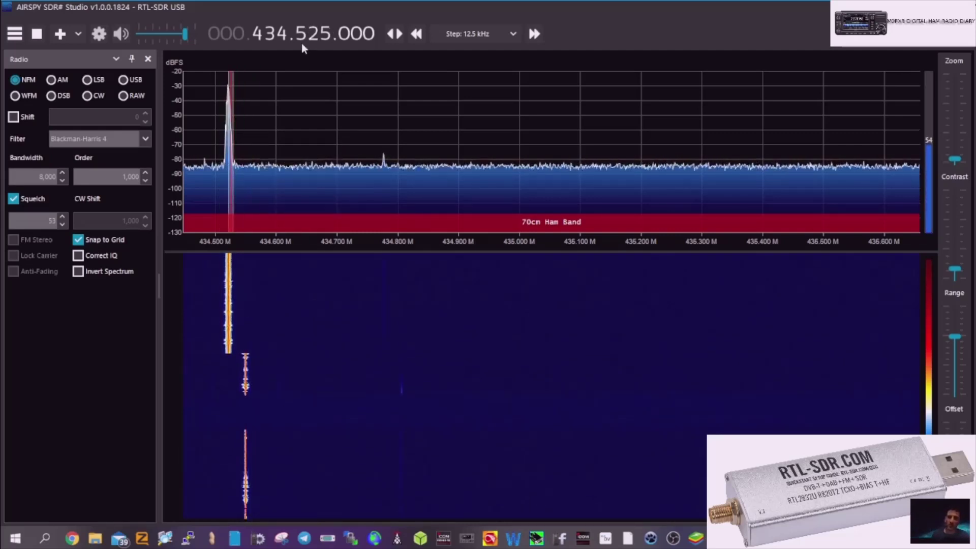
pyautogui.scroll(-1, 312, 36)
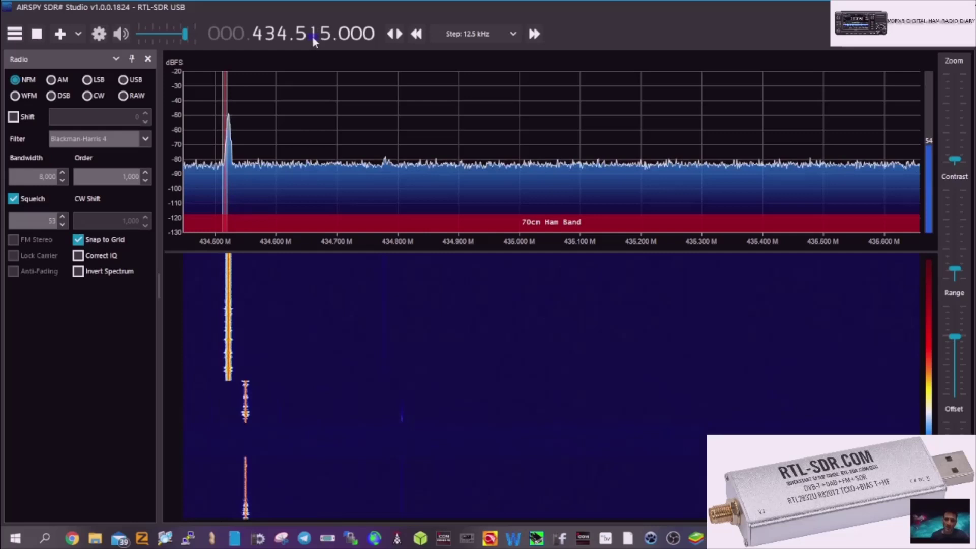
pyautogui.scroll(1, 312, 35)
pyautogui.scroll(-1, 312, 36)
pyautogui.scroll(1, 312, 35)
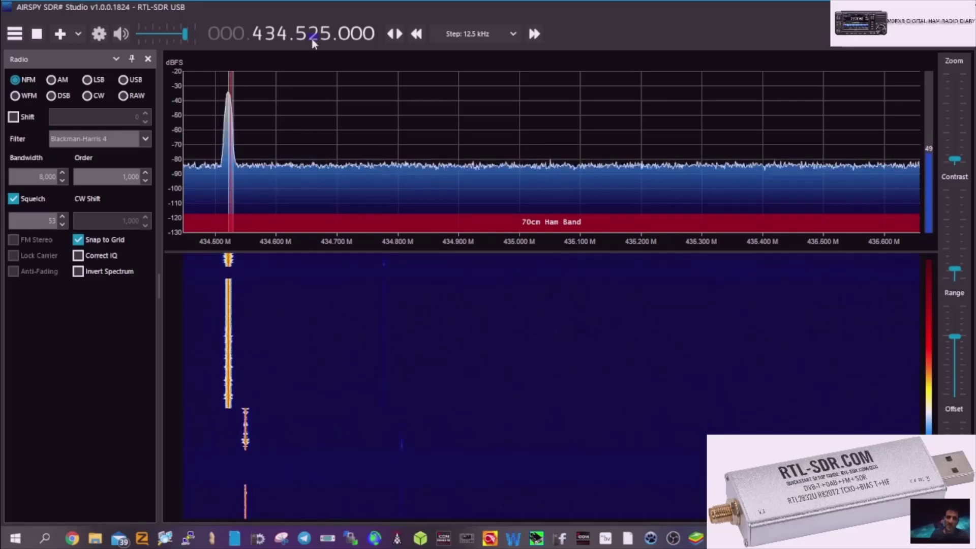
# - Fine-tune the frequency display to exactly 434.524.500 MHz
pyautogui.scroll(-1, 312, 41)
pyautogui.scroll(1, 312, 42)
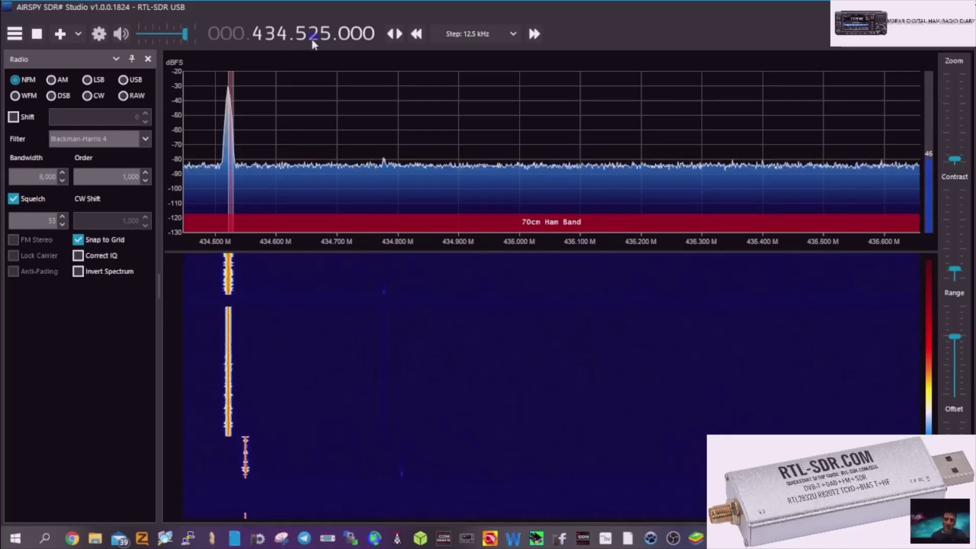
pyautogui.scroll(-1, 324, 40)
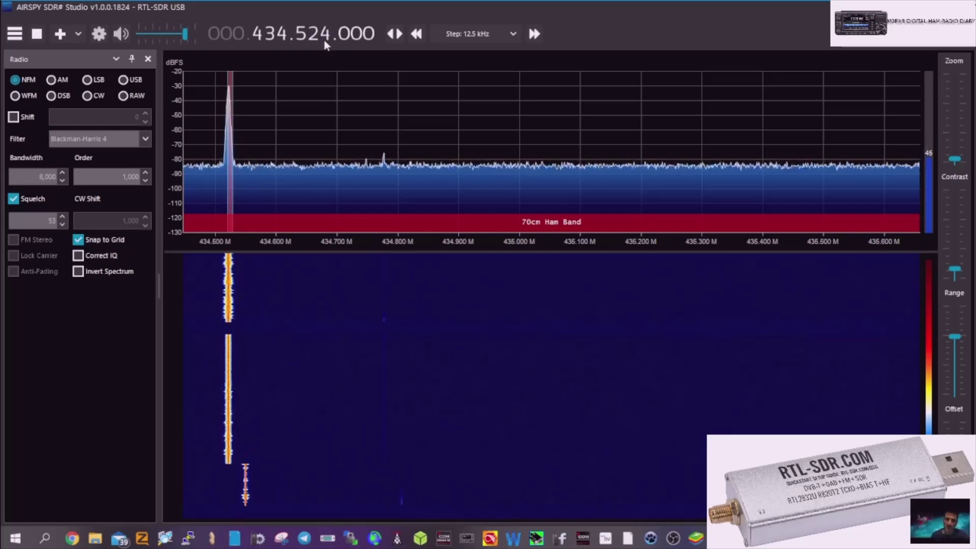
pyautogui.scroll(-4, 325, 42)
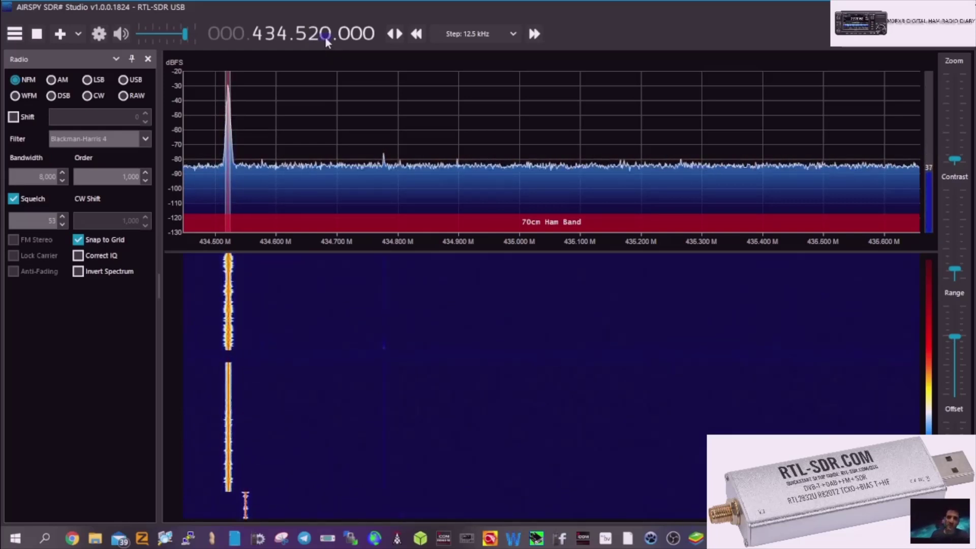
pyautogui.scroll(-2, 325, 40)
pyautogui.scroll(3, 326, 40)
pyautogui.scroll(-1, 326, 40)
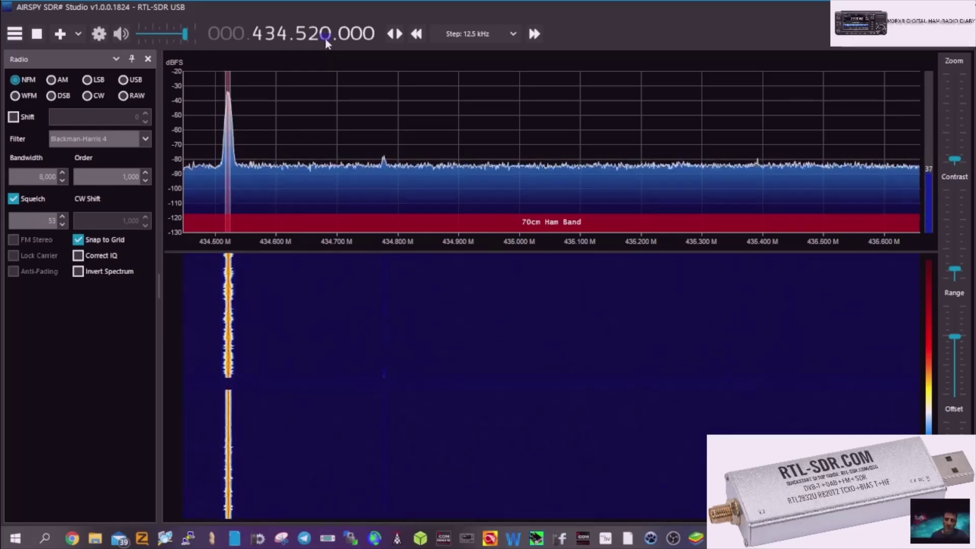
pyautogui.scroll(-13, 346, 40)
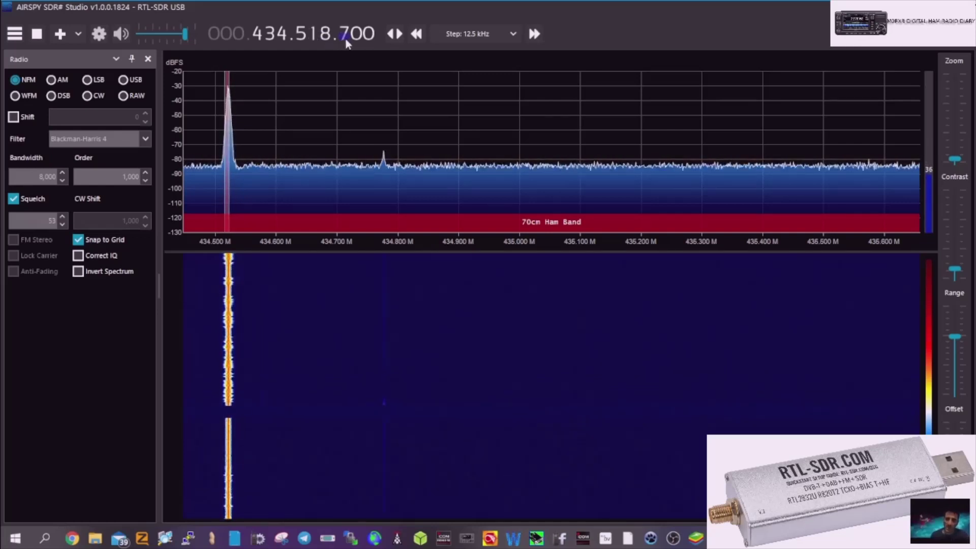
pyautogui.scroll(-6, 347, 43)
pyautogui.scroll(20, 345, 39)
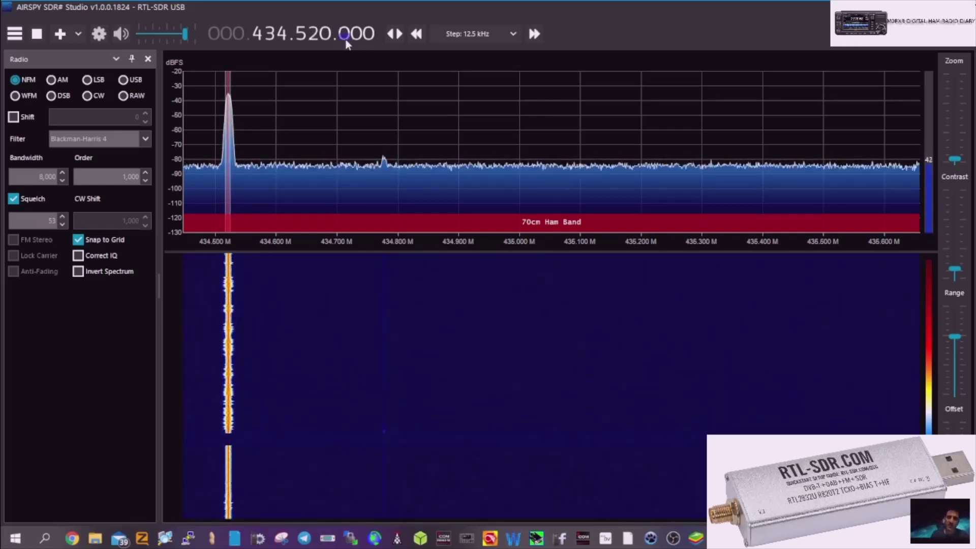
pyautogui.scroll(13, 346, 39)
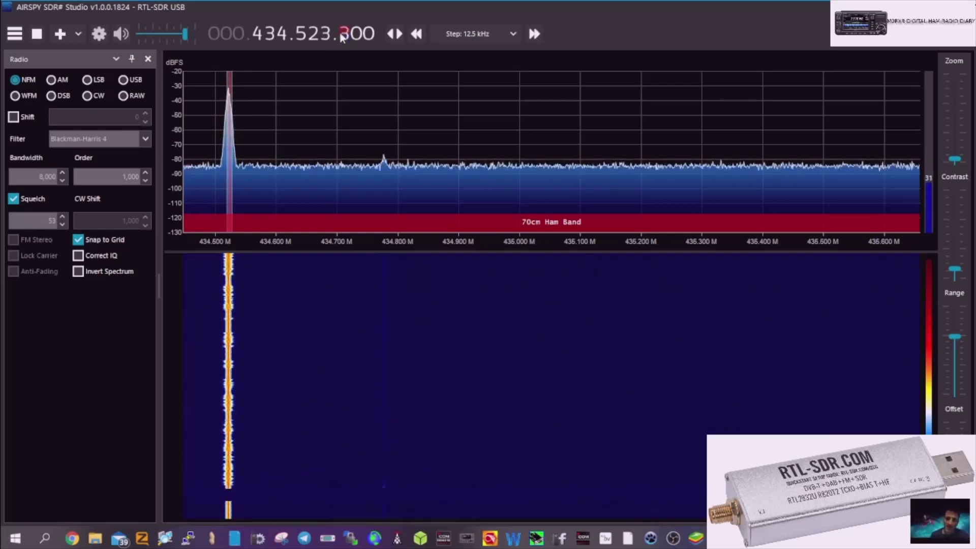
pyautogui.scroll(7, 342, 38)
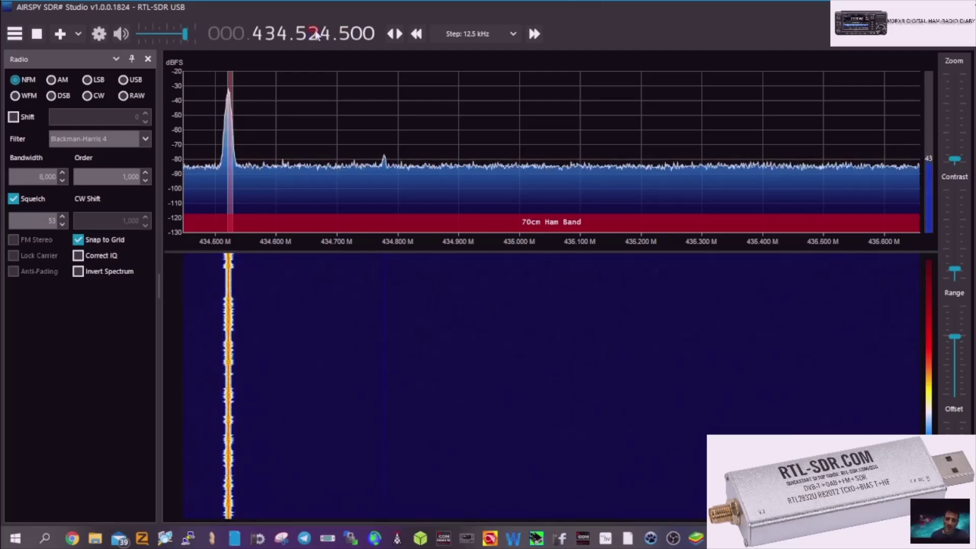
# - Switch to WFM with 200,000 Hz bandwidth, raise the volume, and retune to 434.481 MHz
pyautogui.click(19, 96)
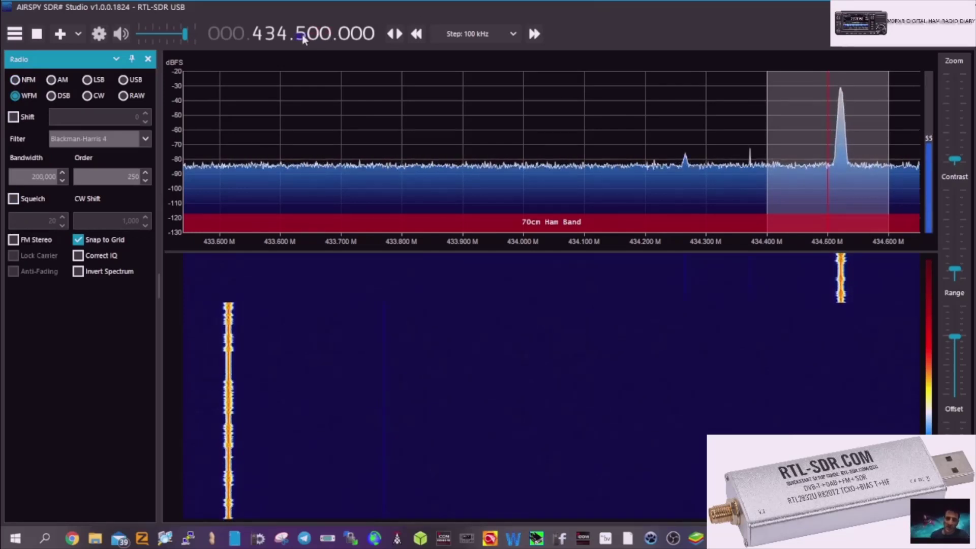
pyautogui.click(194, 32)
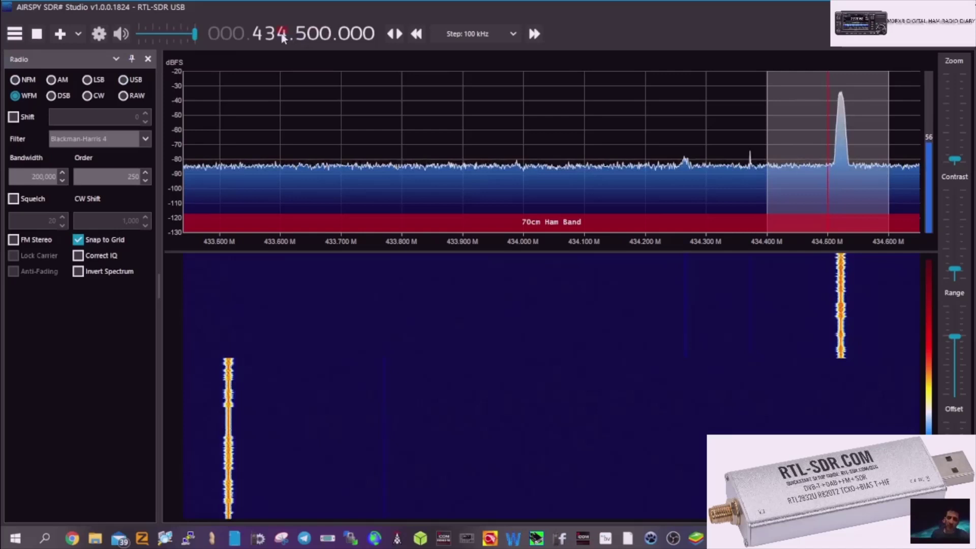
pyautogui.scroll(-1, 283, 39)
pyautogui.scroll(1, 283, 39)
pyautogui.scroll(-5, 323, 40)
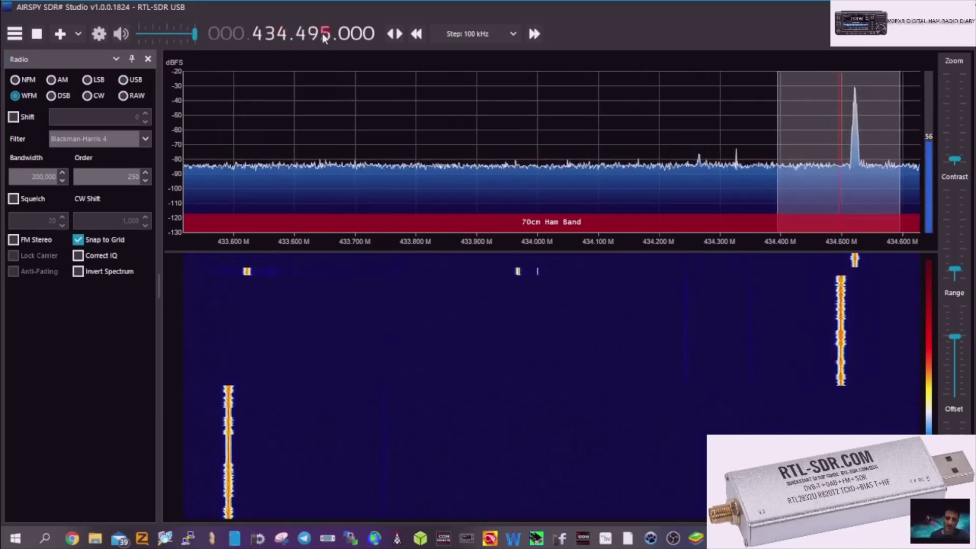
pyautogui.scroll(-14, 325, 38)
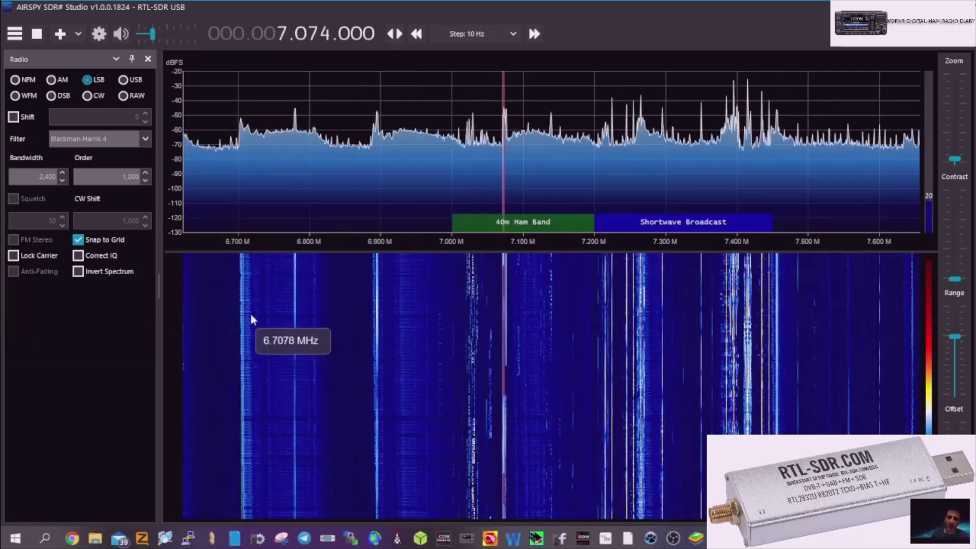
# - At 7.074 MHz LSB, raise the audio level to 52 dB, then lower it to about 26 dB
pyautogui.moveTo(178, 37)
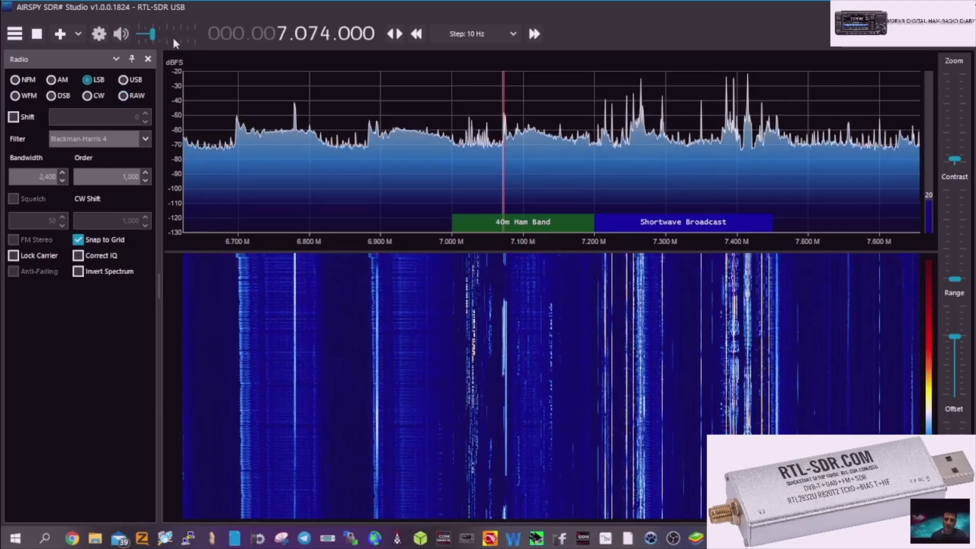
pyautogui.moveTo(152, 34); pyautogui.dragTo(173, 36)
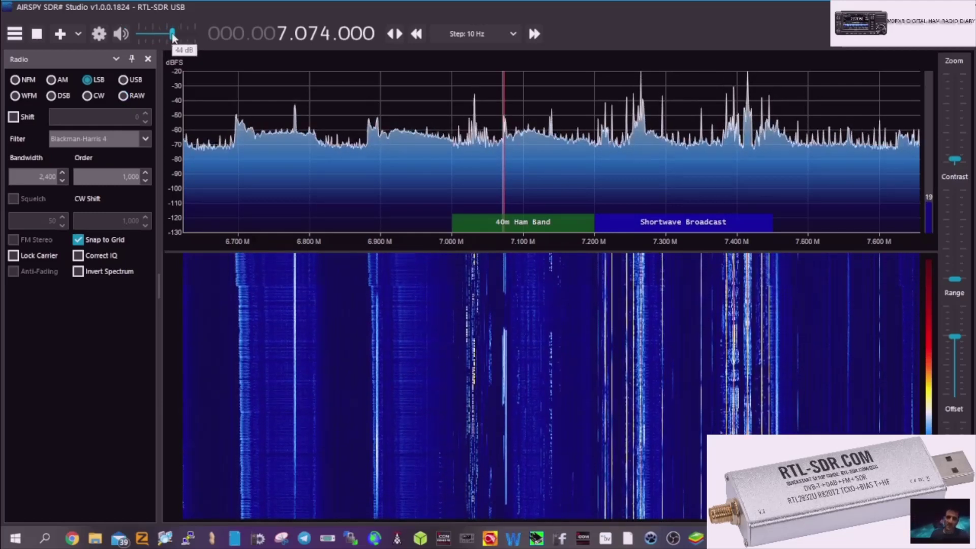
pyautogui.moveTo(173, 36); pyautogui.dragTo(184, 39)
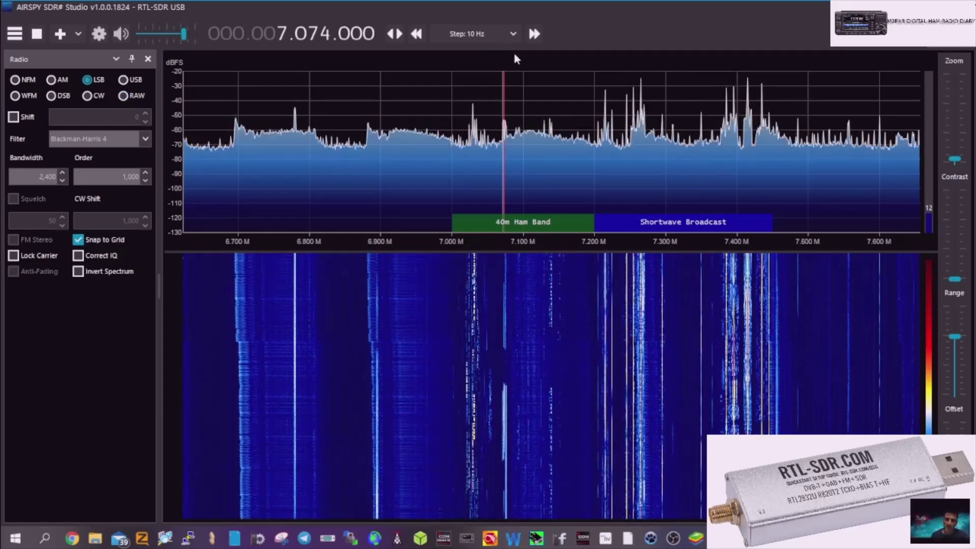
pyautogui.moveTo(164, 37)
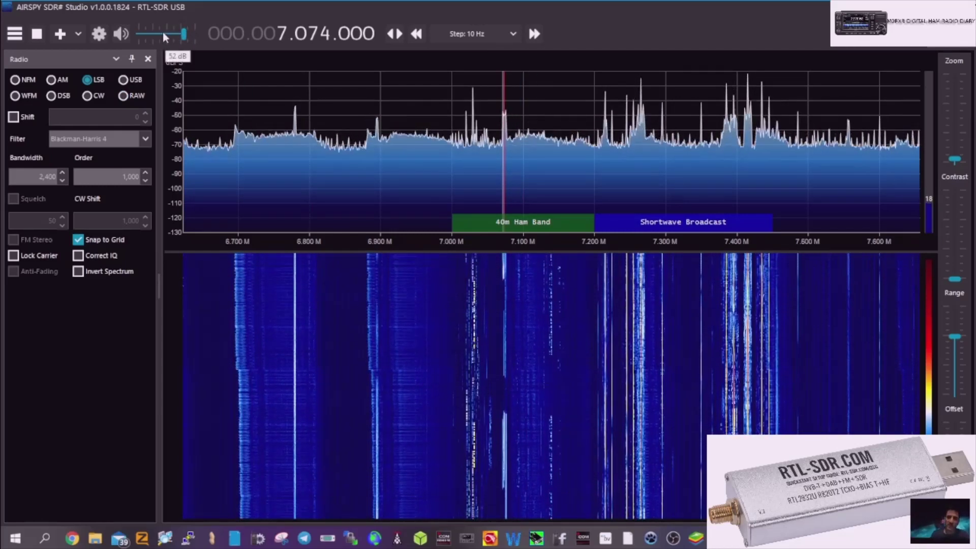
pyautogui.moveTo(163, 32)
pyautogui.mouseDown()
pyautogui.moveTo(146, 31)
pyautogui.moveTo(161, 33)
pyautogui.mouseUp()
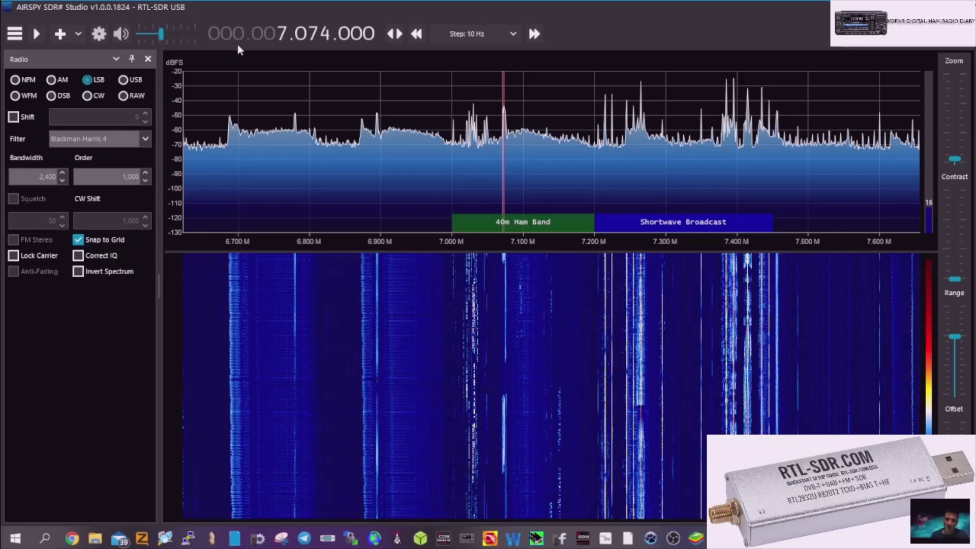
# - Restart 40 m reception, raise the audio level, and tune to the broadcast signal near 7.276 MHz
pyautogui.click(34, 36)
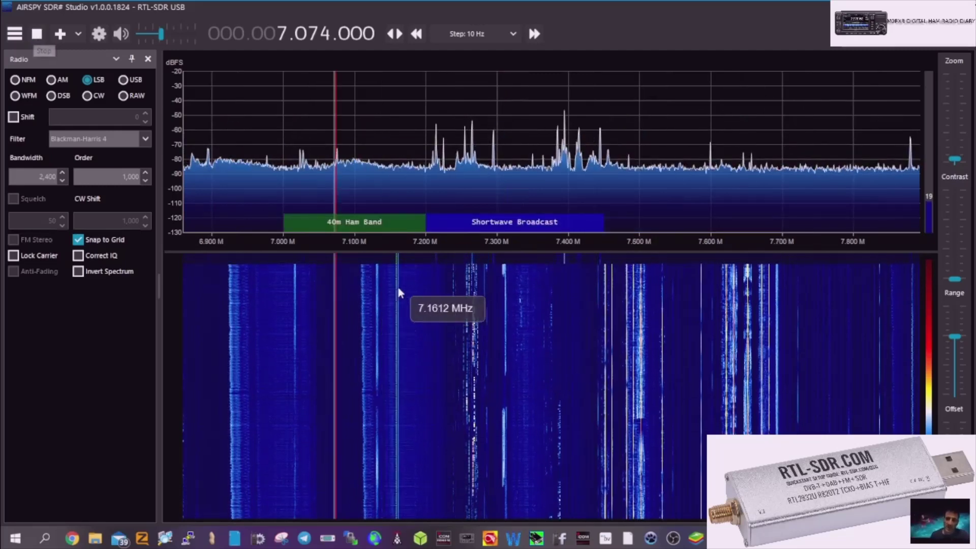
pyautogui.moveTo(161, 34); pyautogui.dragTo(184, 34)
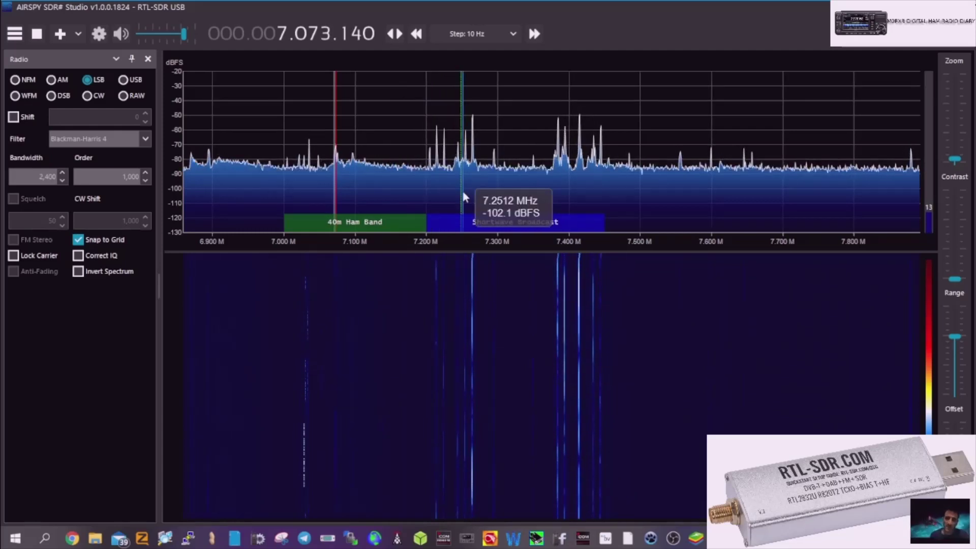
pyautogui.click(479, 191)
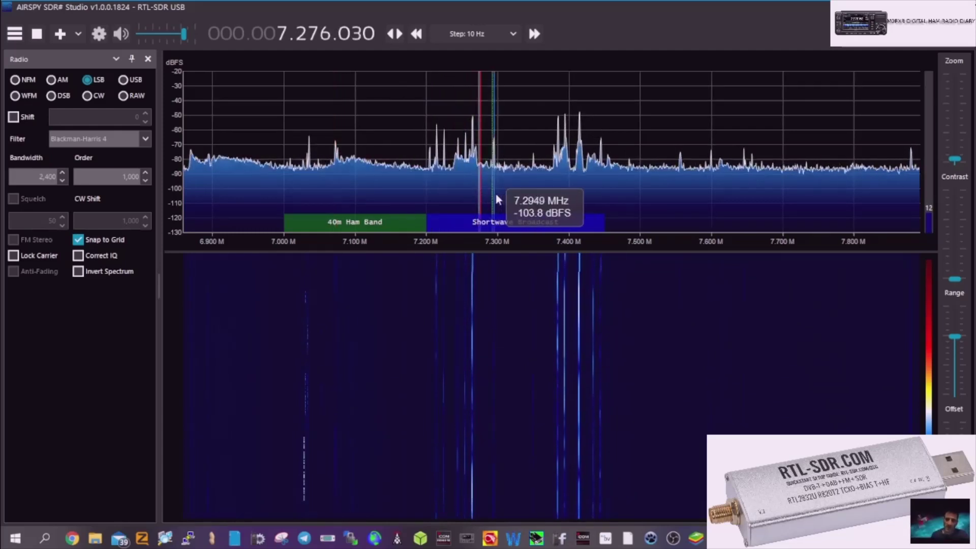
# - Tune through signals near 7.239, 7.187 and 7.195 MHz, then pan toward lower frequencies
pyautogui.click(447, 195)
pyautogui.click(418, 199)
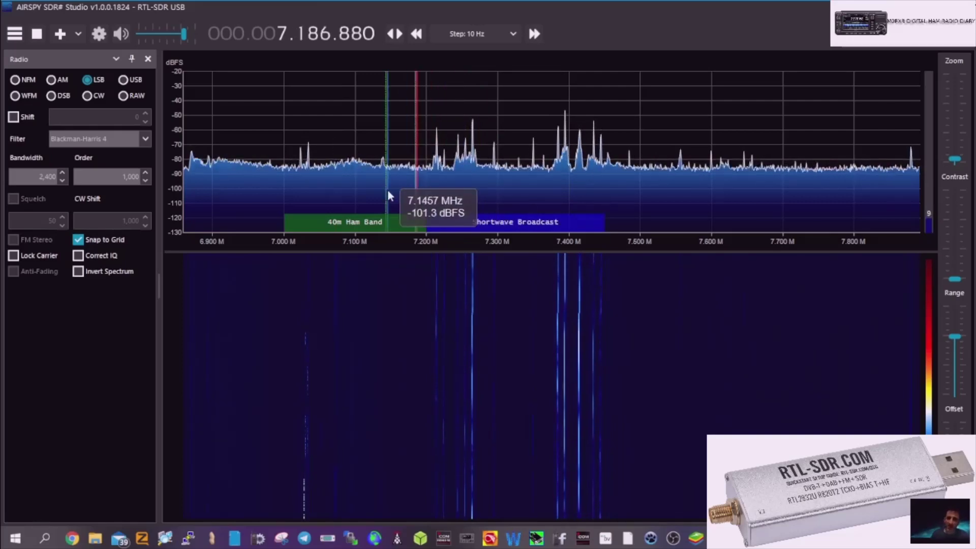
pyautogui.moveTo(385, 190); pyautogui.dragTo(392, 197)
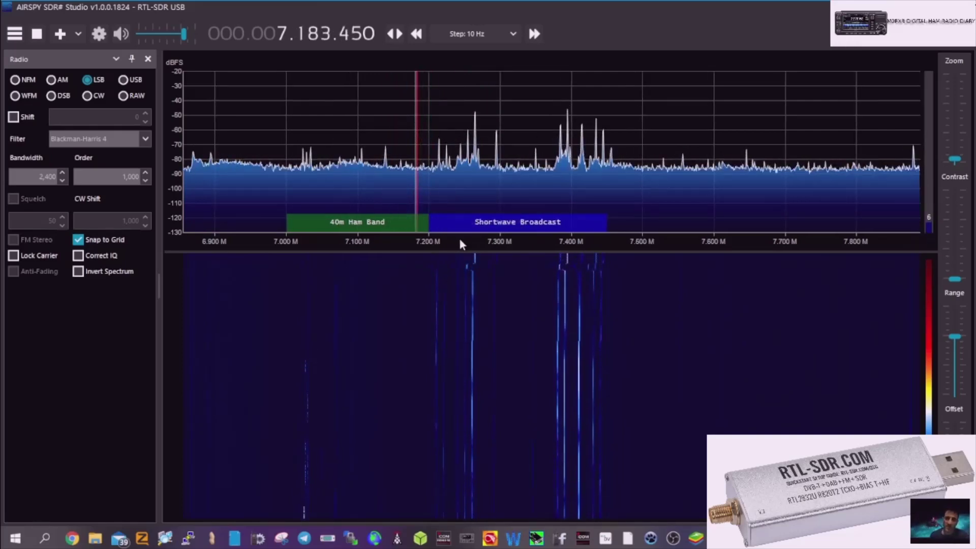
pyautogui.moveTo(459, 235); pyautogui.dragTo(544, 272)
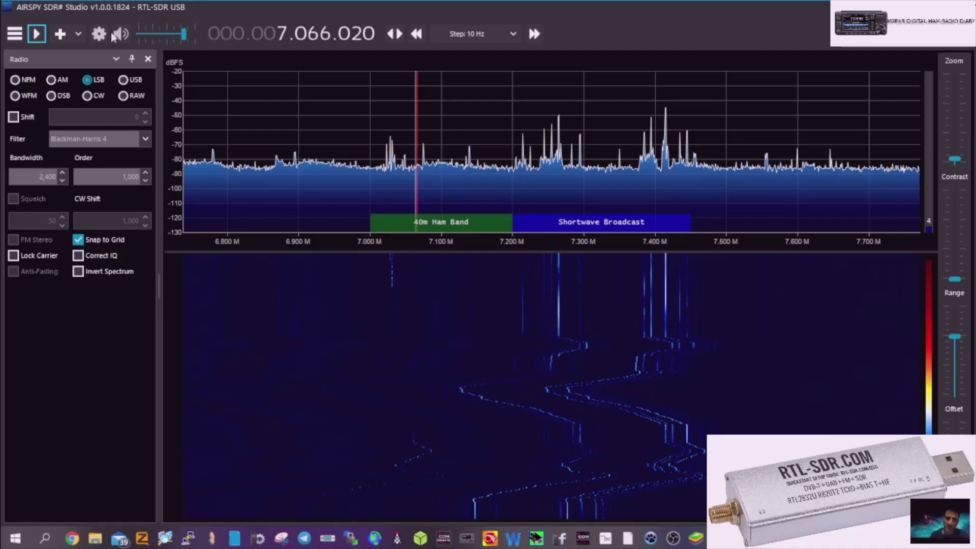
# - Resume reception, zoom the spectrum, and pan so the 40m ham band fills the view near 7.153 MHz
pyautogui.click(37, 34)
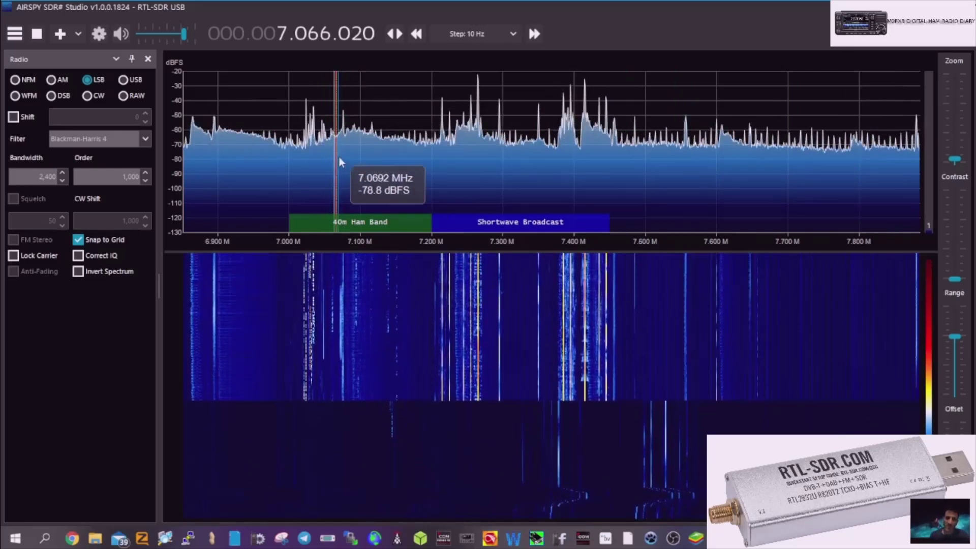
pyautogui.moveTo(374, 229)
pyautogui.mouseDown()
pyautogui.moveTo(355, 224)
pyautogui.moveTo(406, 232)
pyautogui.moveTo(364, 221)
pyautogui.mouseUp()
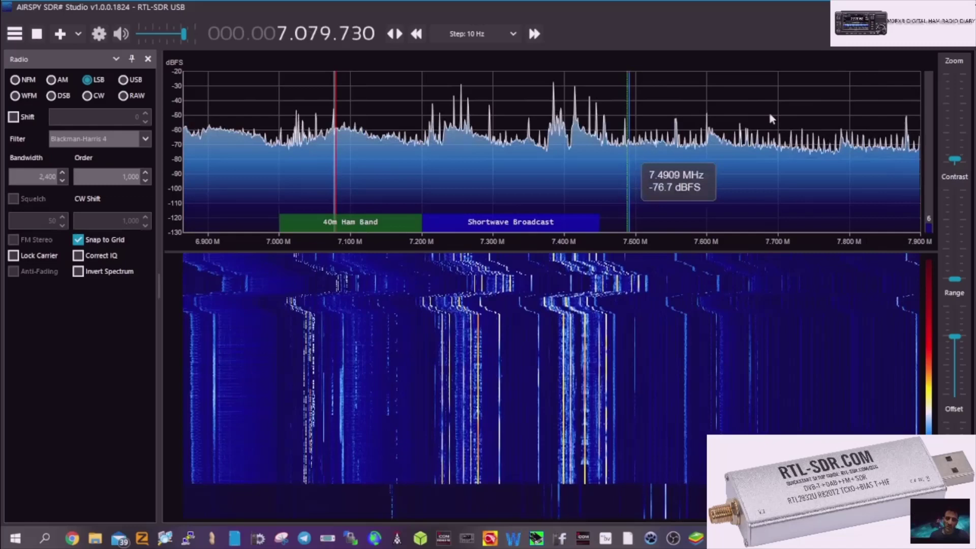
pyautogui.moveTo(964, 160); pyautogui.dragTo(955, 149)
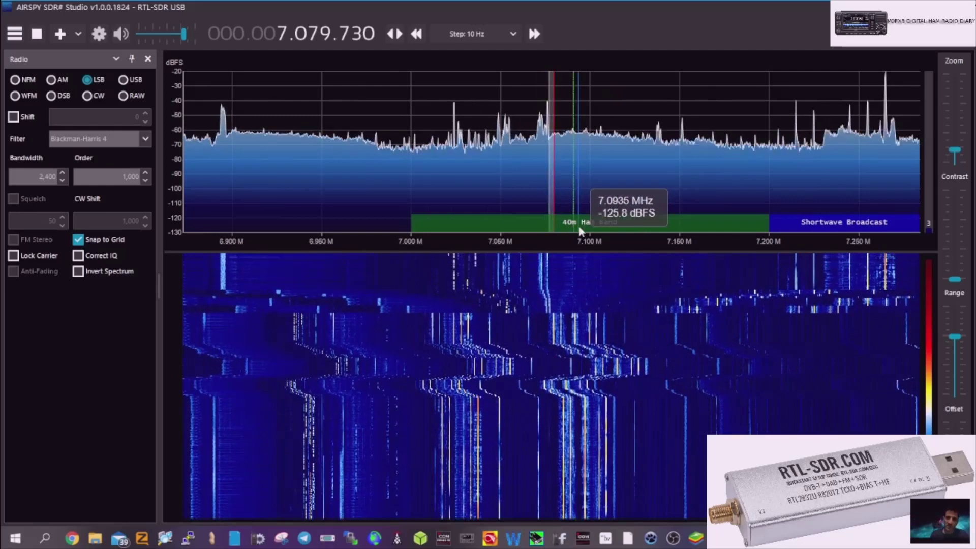
pyautogui.moveTo(580, 201); pyautogui.dragTo(494, 222)
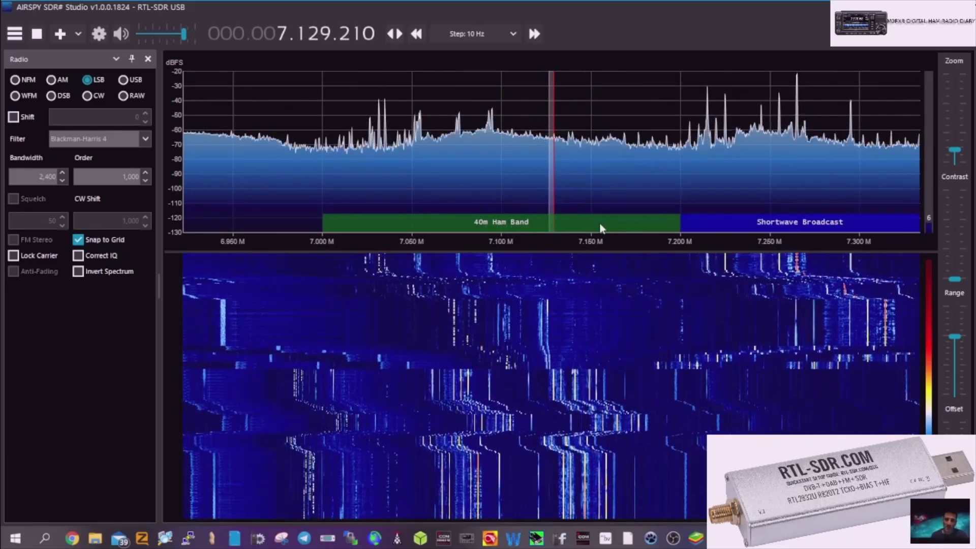
pyautogui.moveTo(592, 220); pyautogui.dragTo(557, 220)
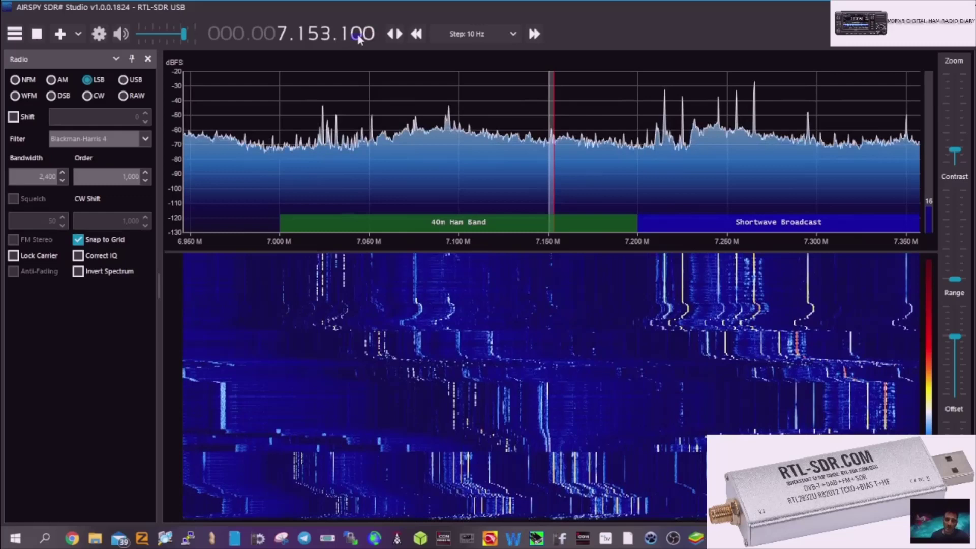
# - Step the frequency's tens digit down until the tuning reads exactly 7.152.000 MHz LSB
pyautogui.scroll(5, 357, 35)
pyautogui.scroll(-16, 357, 35)
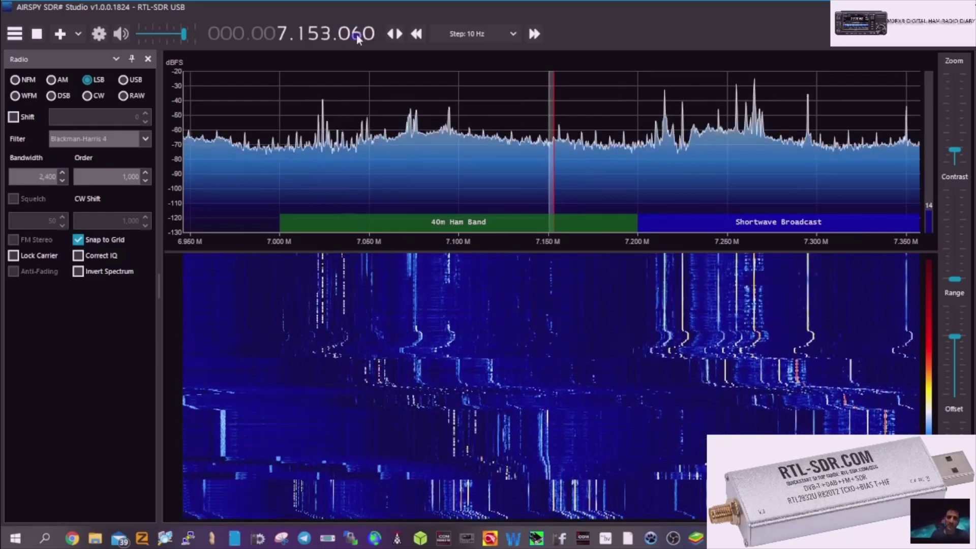
pyautogui.scroll(1, 356, 35)
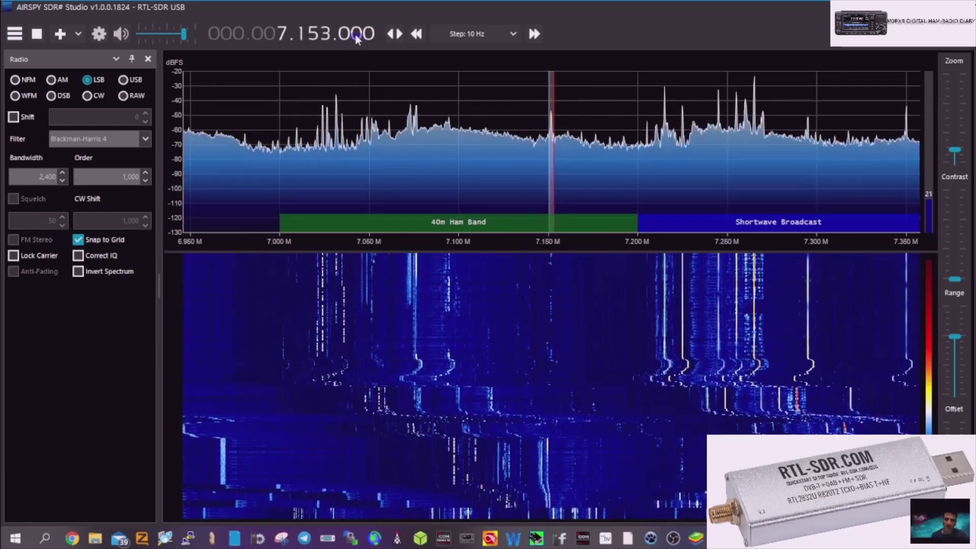
pyautogui.scroll(-10, 356, 35)
pyautogui.scroll(-20, 356, 36)
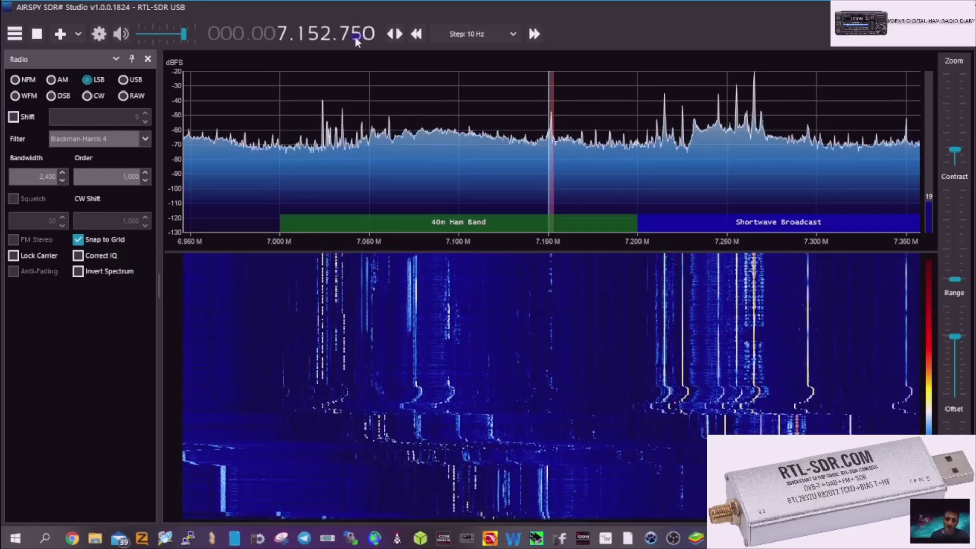
pyautogui.scroll(-20, 356, 35)
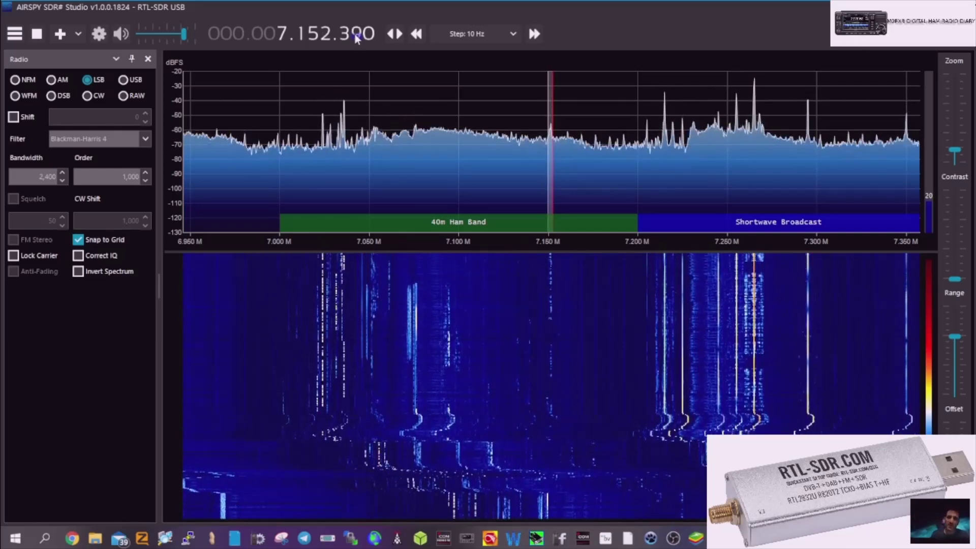
pyautogui.scroll(-20, 356, 35)
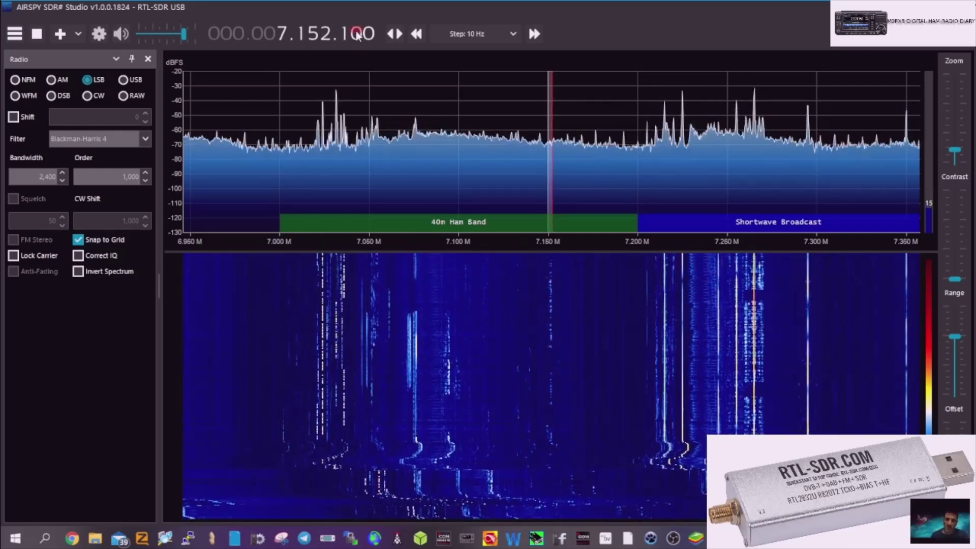
pyautogui.scroll(1, 358, 34)
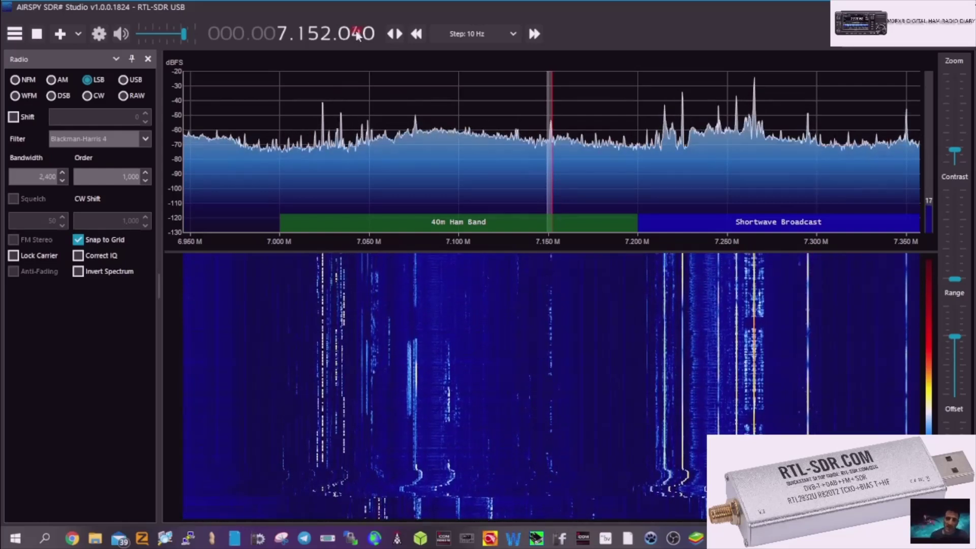
pyautogui.scroll(-2, 357, 35)
pyautogui.scroll(-2, 356, 32)
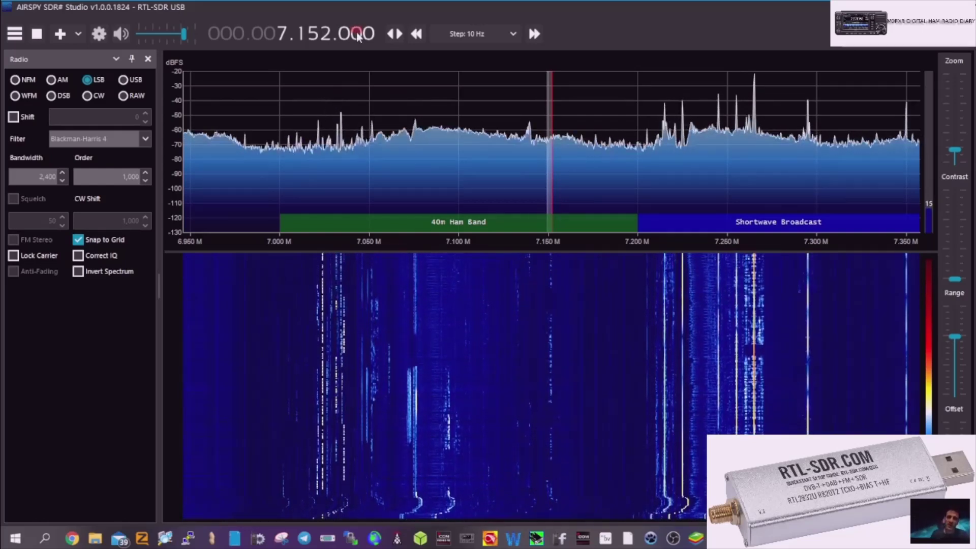
pyautogui.moveTo(175, 34)
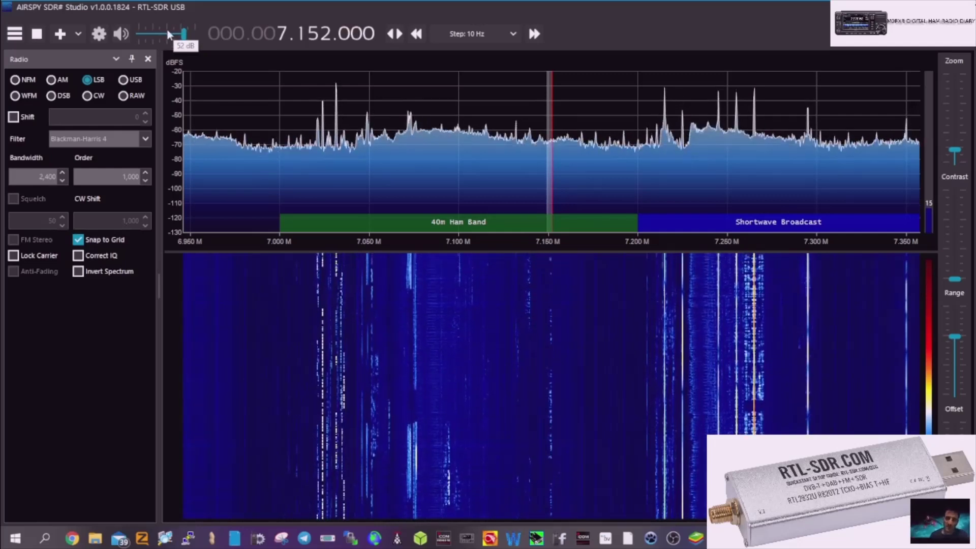
# - Set the volume to 39 dB and stop the receiver at 7.152.000 MHz LSB
pyautogui.click(164, 32)
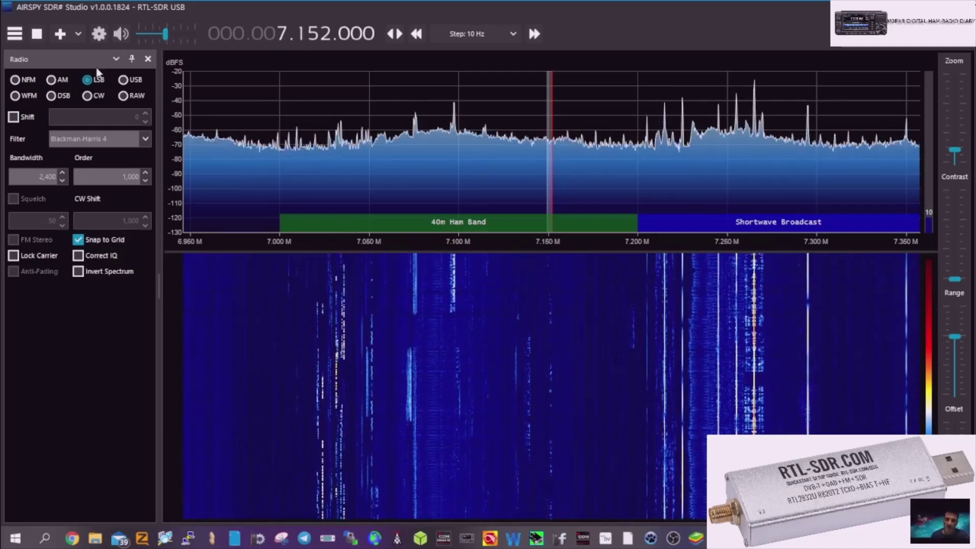
pyautogui.click(39, 34)
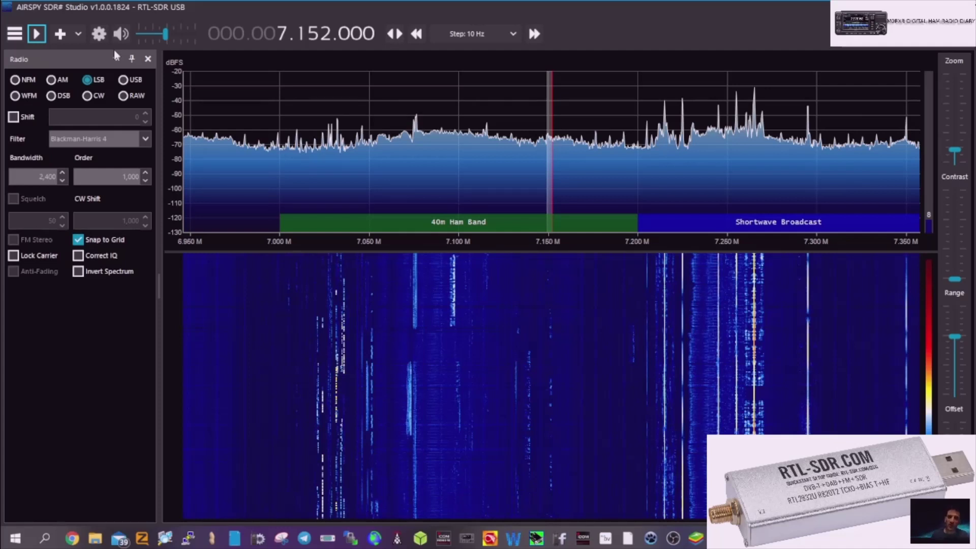
# - Restart reception, bring the volume back to 52 dB, and tune down to 7.148.872 MHz LSB
pyautogui.click(35, 35)
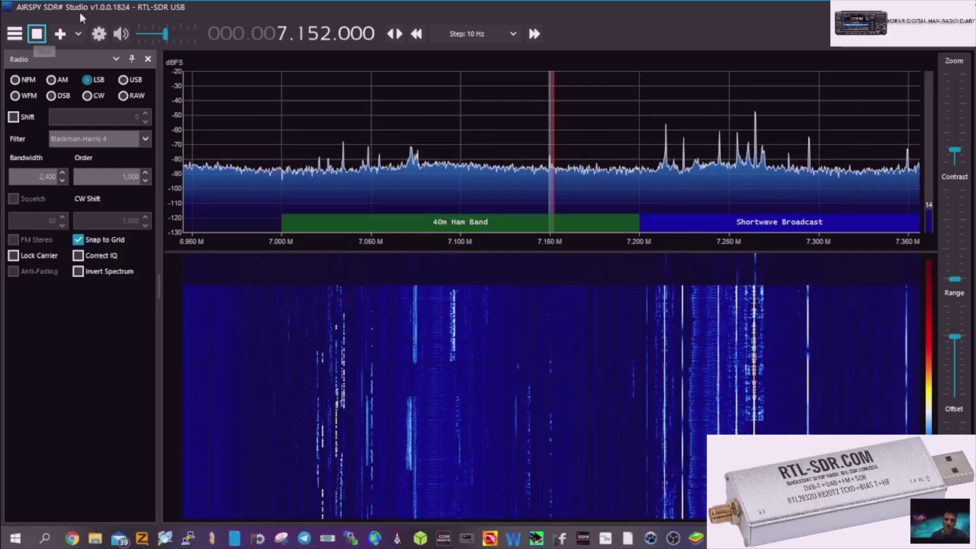
pyautogui.moveTo(166, 34); pyautogui.dragTo(184, 38)
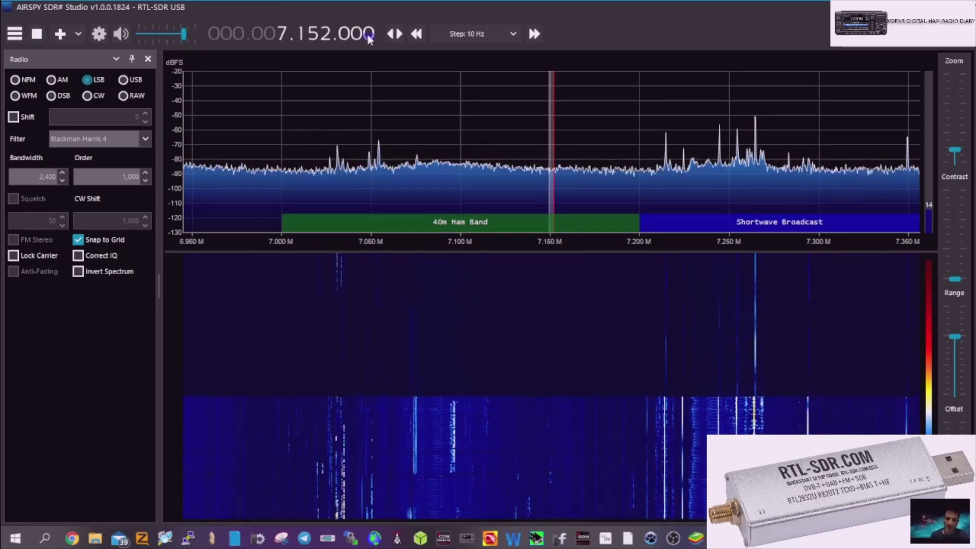
pyautogui.scroll(-1, 367, 35)
pyautogui.scroll(-20, 367, 33)
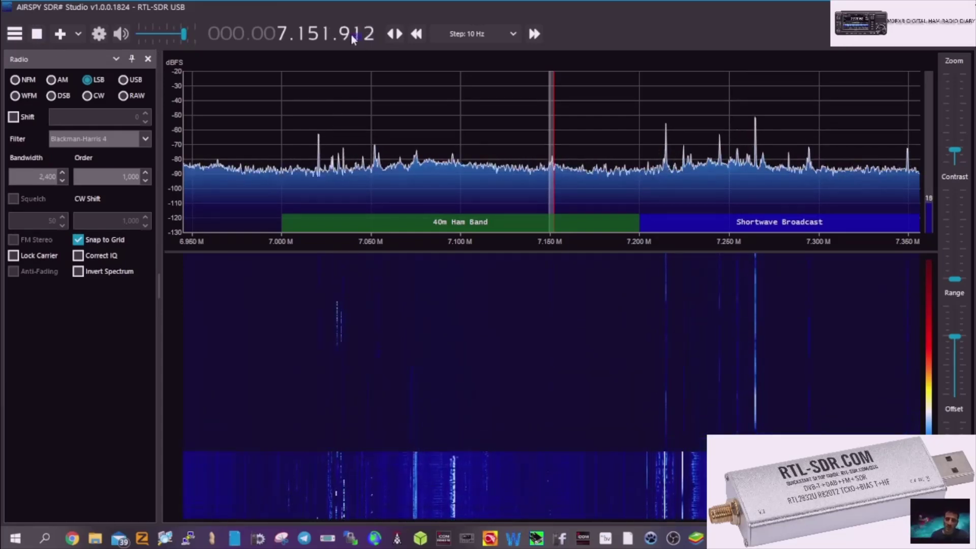
pyautogui.scroll(-20, 352, 34)
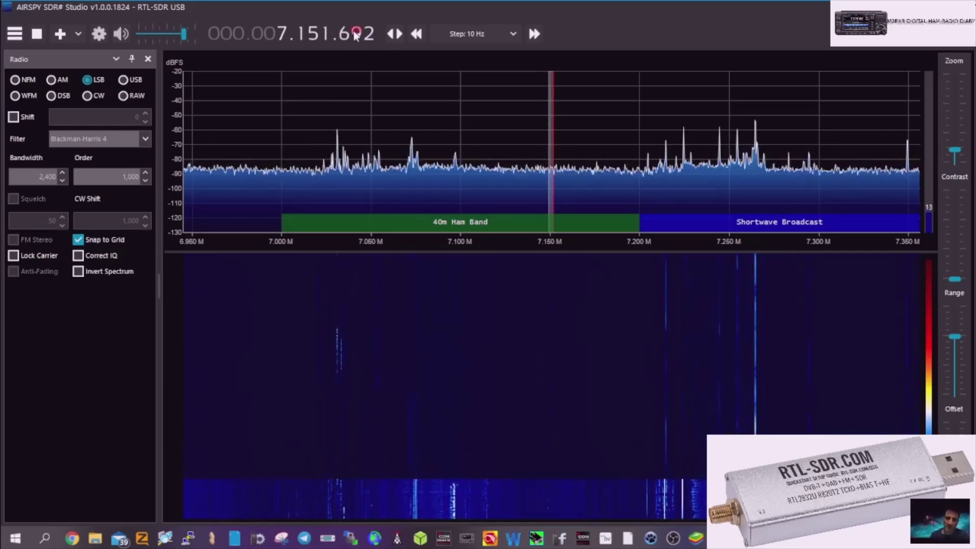
pyautogui.scroll(-20, 356, 34)
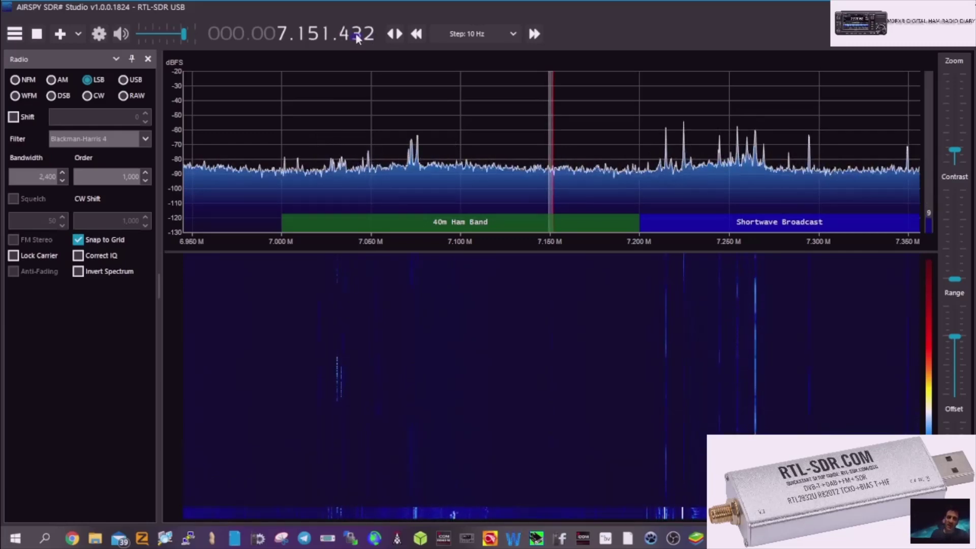
pyautogui.scroll(-6, 356, 35)
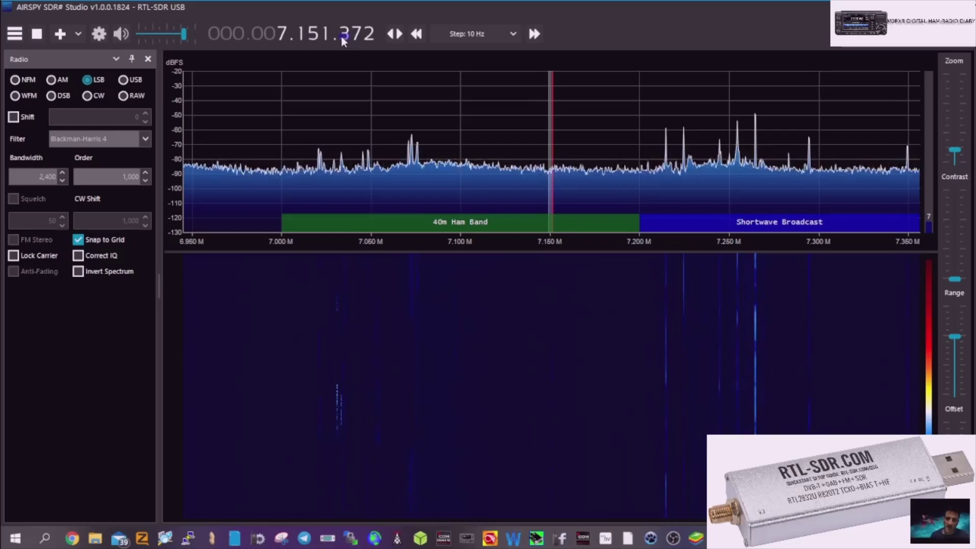
pyautogui.scroll(-20, 342, 38)
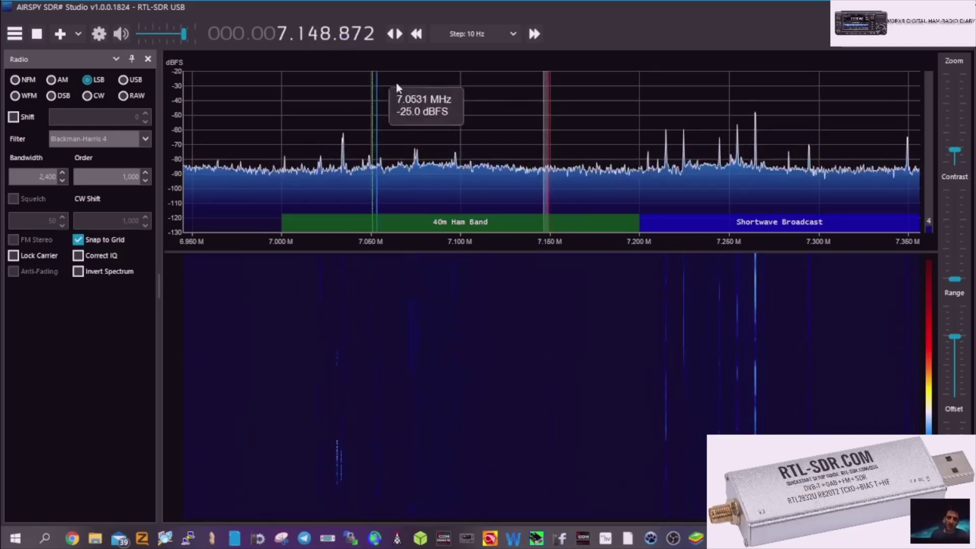
# - Lower the audio level from 52 dB to 33 dB while listening at 7.148.872 MHz LSB
pyautogui.moveTo(183, 34); pyautogui.dragTo(157, 35)
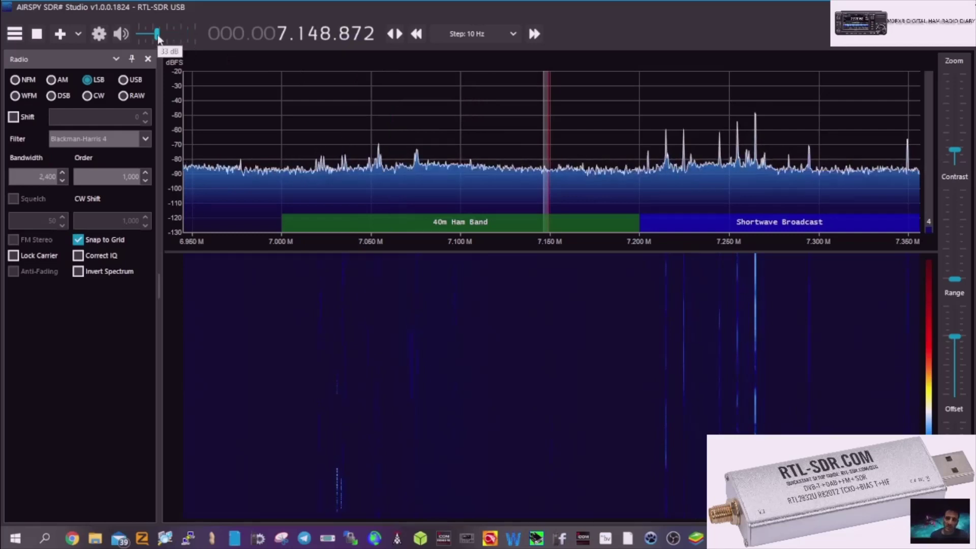